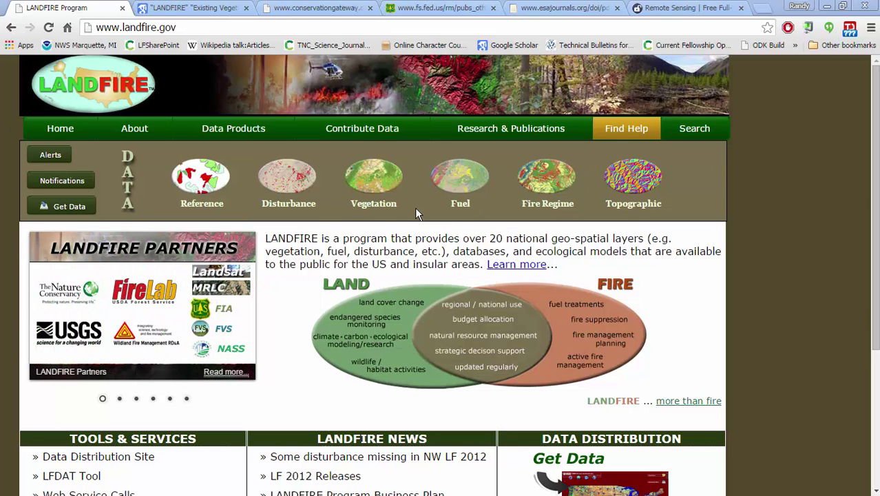
Step: Open the Vegetation data products page from the LANDFIRE home page
left_click(376, 175)
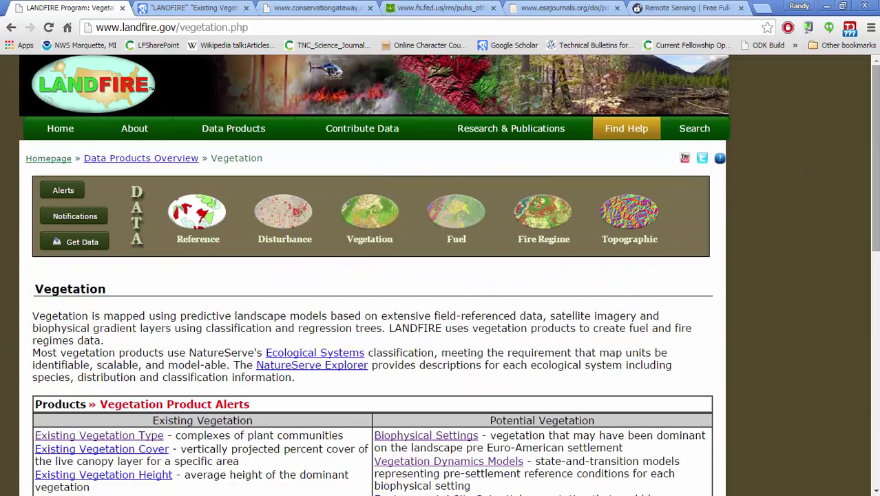
Step: Scroll down the Vegetation page and open the Existing Vegetation Type product page
left_click_drag(875, 142, 874, 182)
scroll(875, 182, "down", 1)
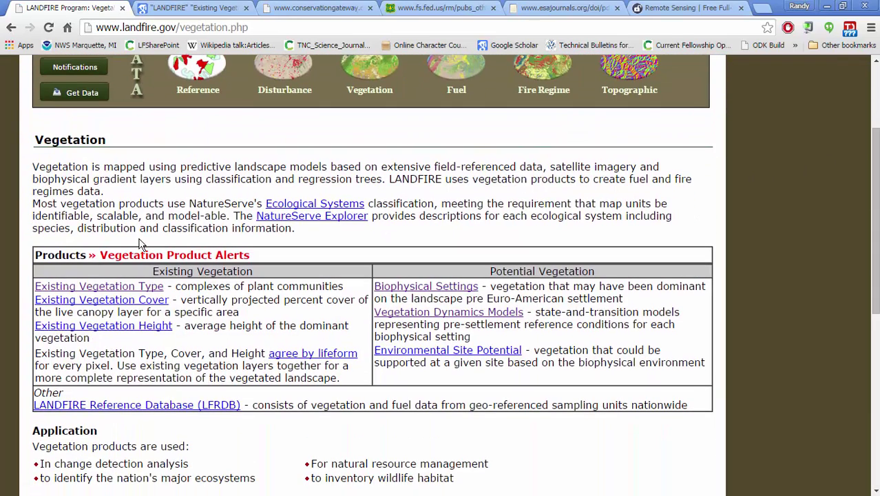
left_click(98, 287)
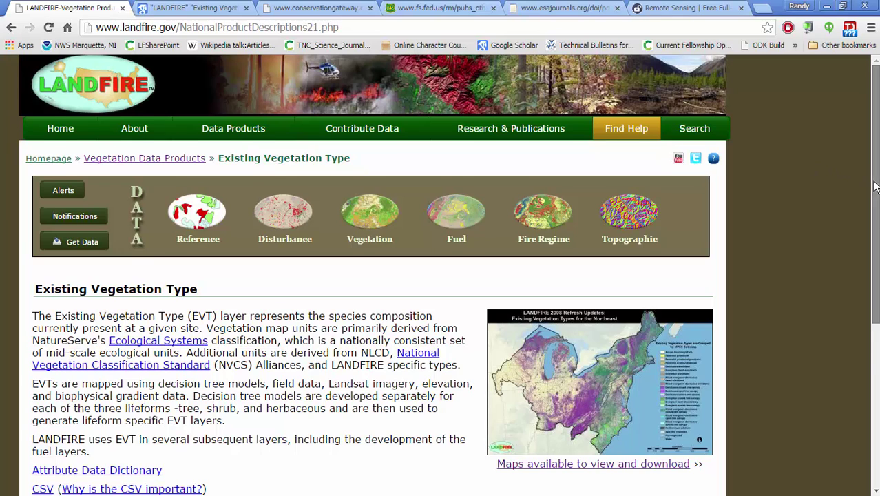
Step: Scroll to the EVT metadata links and bring the ArcMap window over the browser
left_click_drag(876, 195, 878, 257)
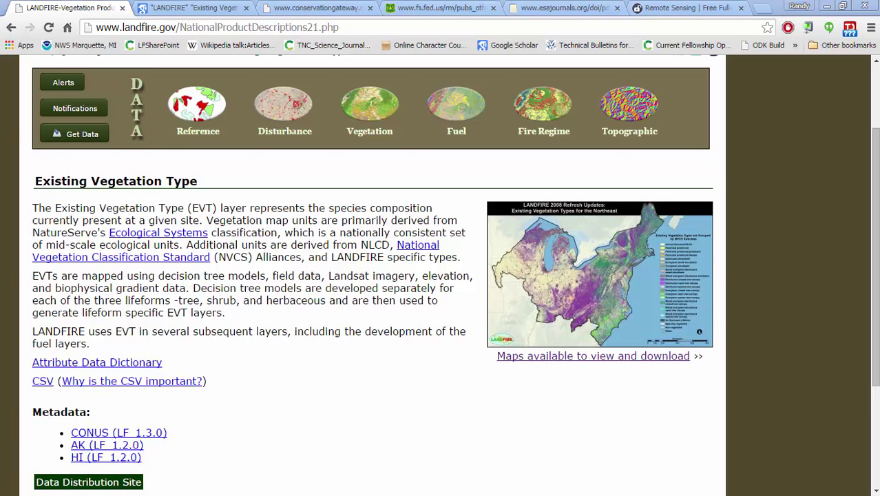
left_click_drag(0, 45, 679, 44)
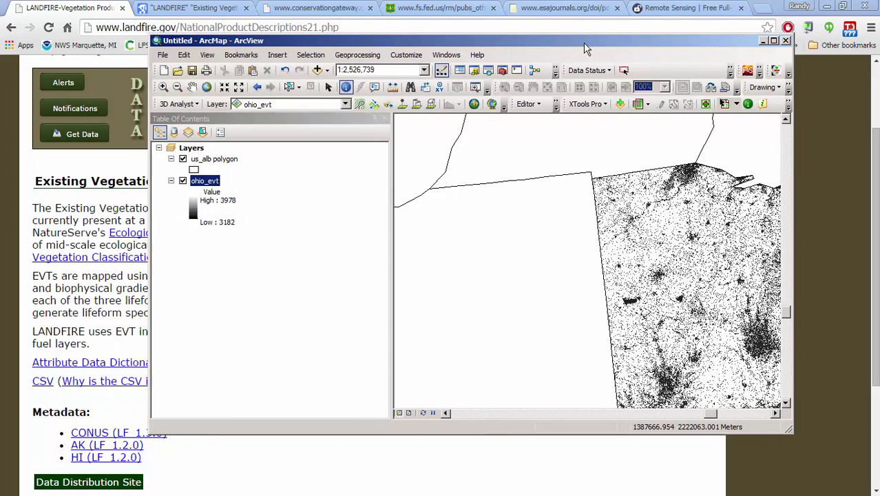
Step: Maximize ArcMap and pan so the greyscale ohio_evt raster of Ohio is centred
left_click(773, 40)
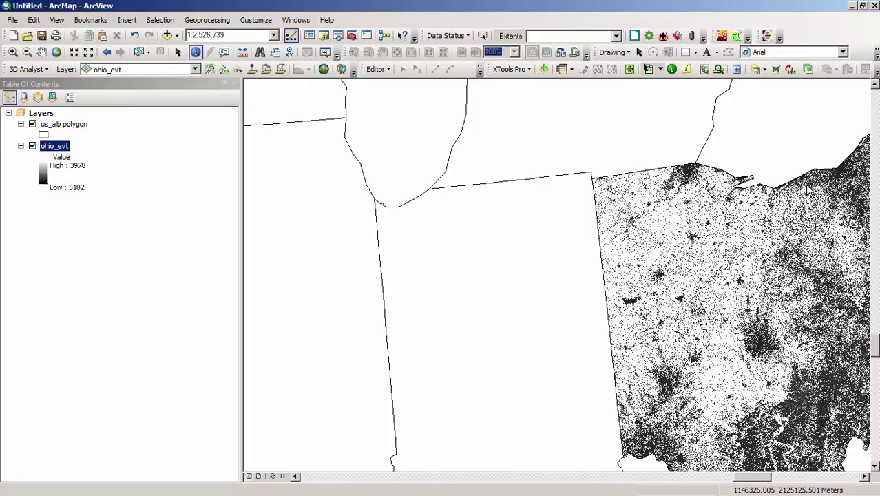
left_click(41, 51)
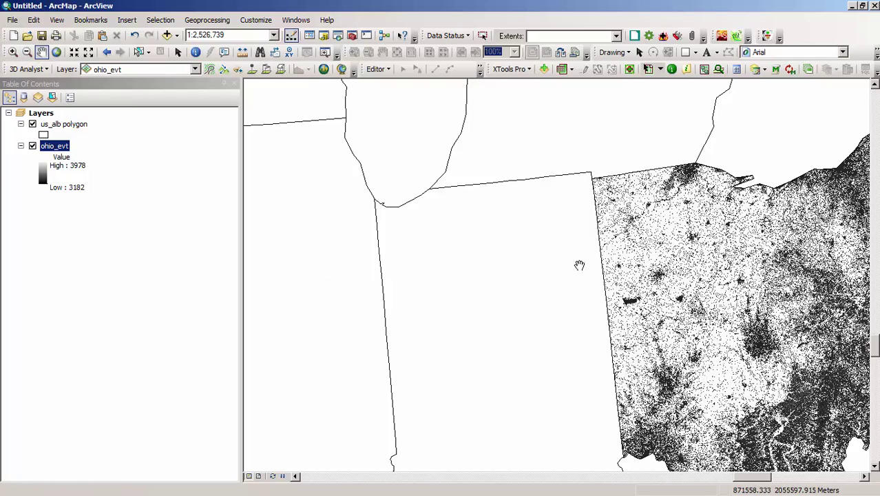
left_click_drag(576, 262, 376, 219)
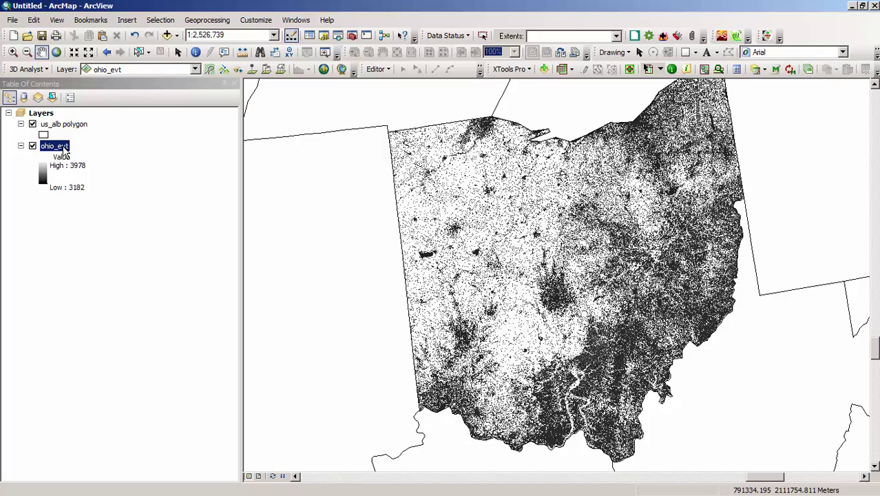
right_click(63, 150)
Step: Open the ohio_evt attribute table, browse its columns, and select the SAF_SRM column
left_click(96, 185)
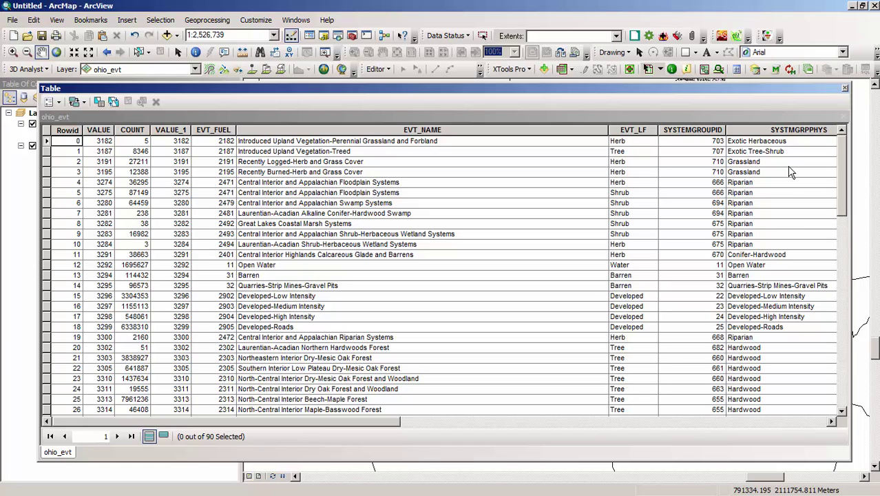
left_click(807, 421)
left_click(807, 422)
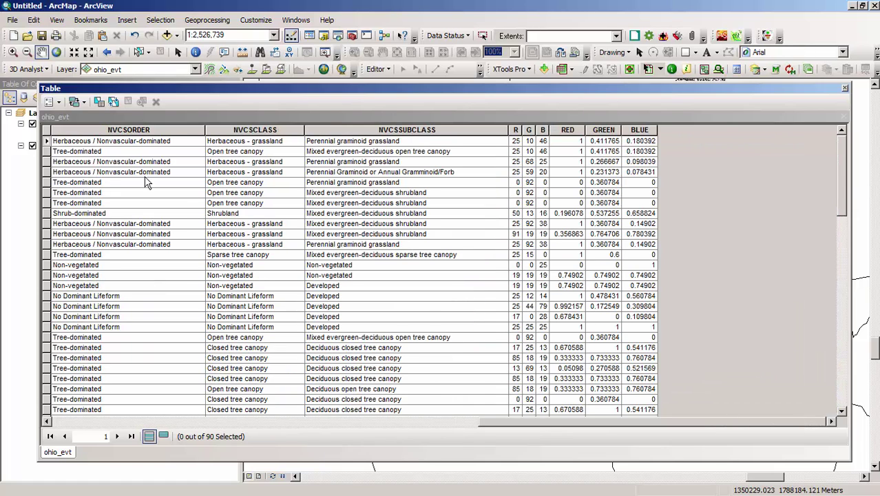
left_click(149, 421)
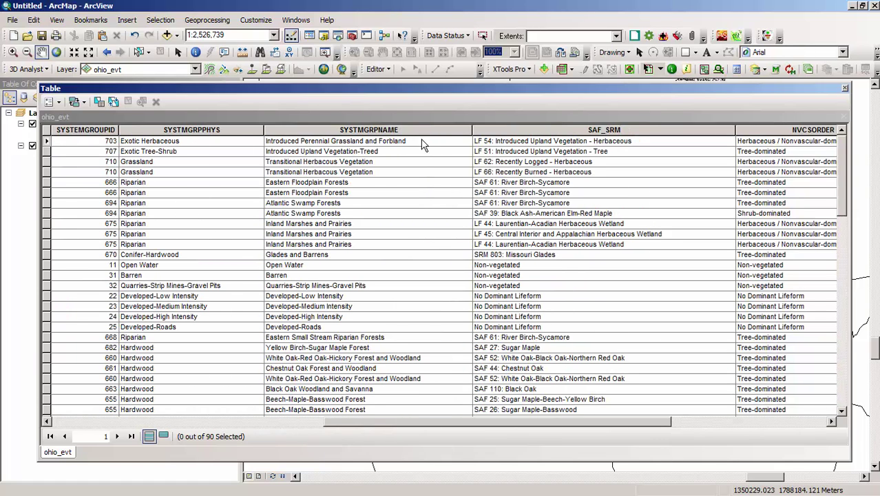
left_click(622, 128)
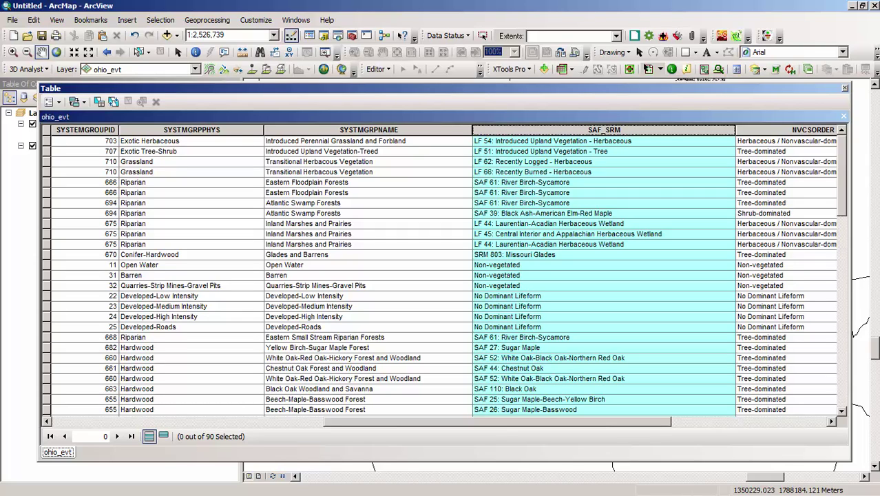
Step: Select the SYSTMGRPPHYS column, scroll one column right, then close the attribute table
left_click(227, 129)
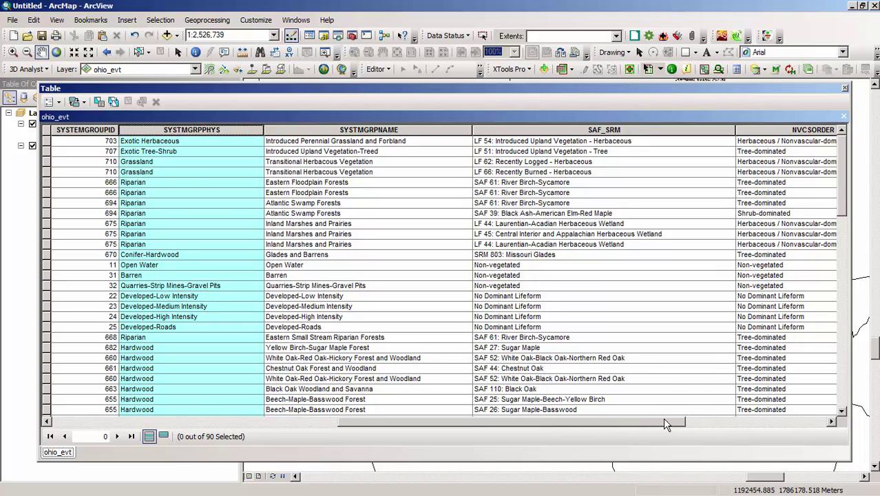
left_click(693, 422)
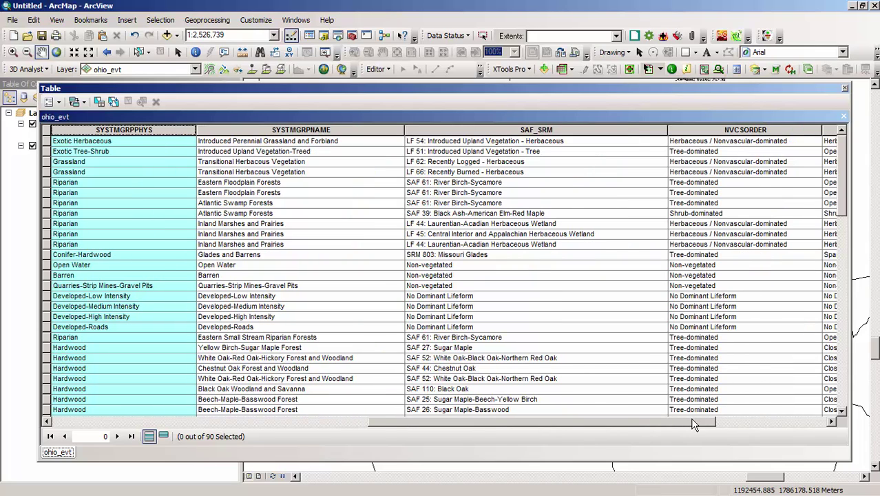
left_click(846, 89)
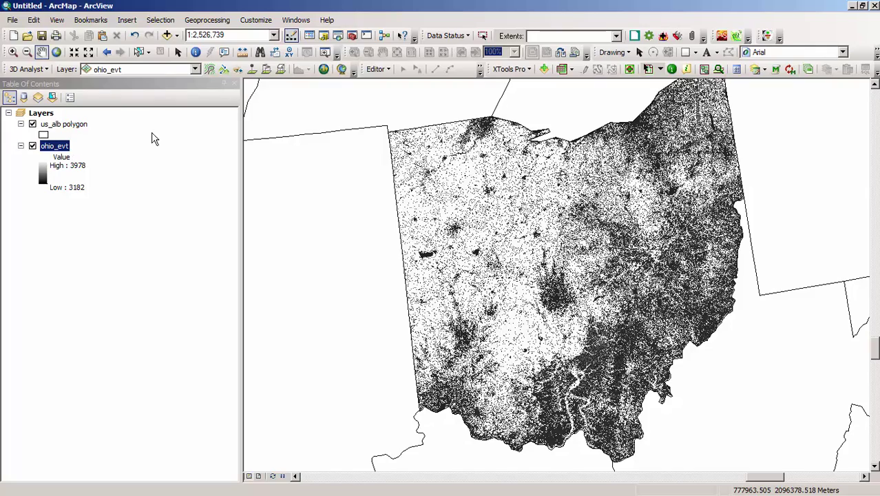
Step: Nudge Ohio slightly left and open the ohio_evt layer properties on the Symbology tab
left_click_drag(608, 171, 584, 180)
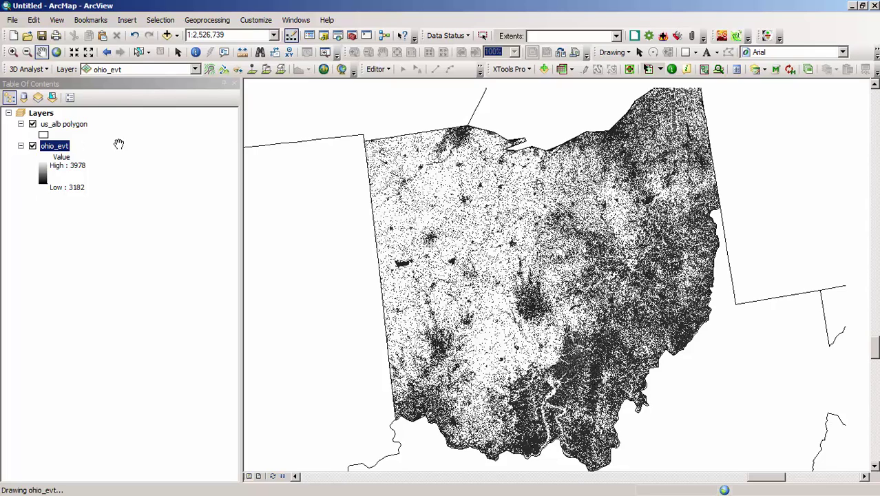
left_click(179, 53)
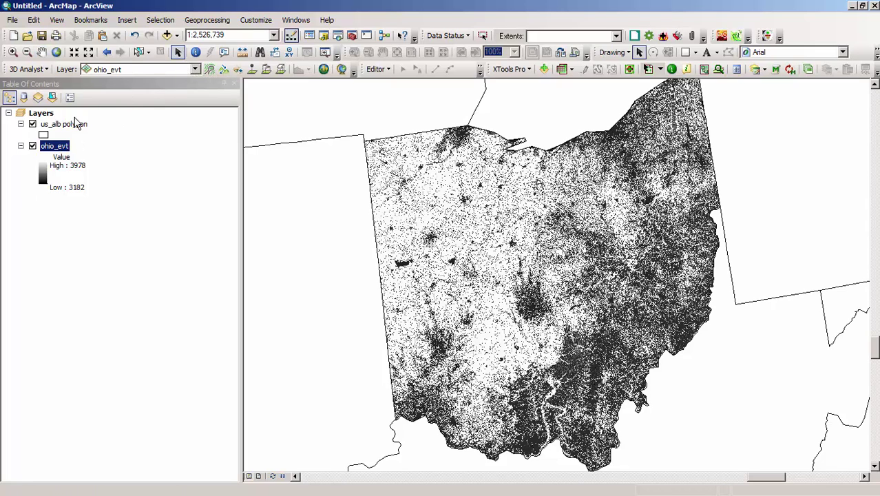
right_click(58, 145)
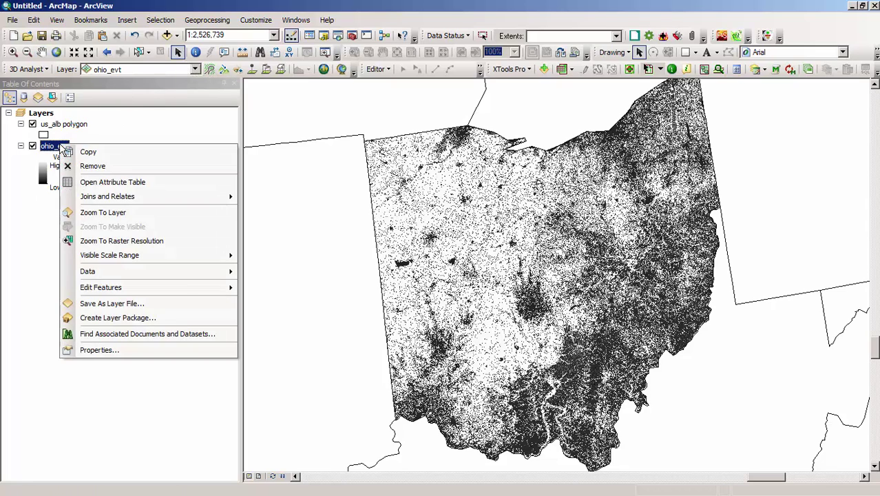
left_click(181, 349)
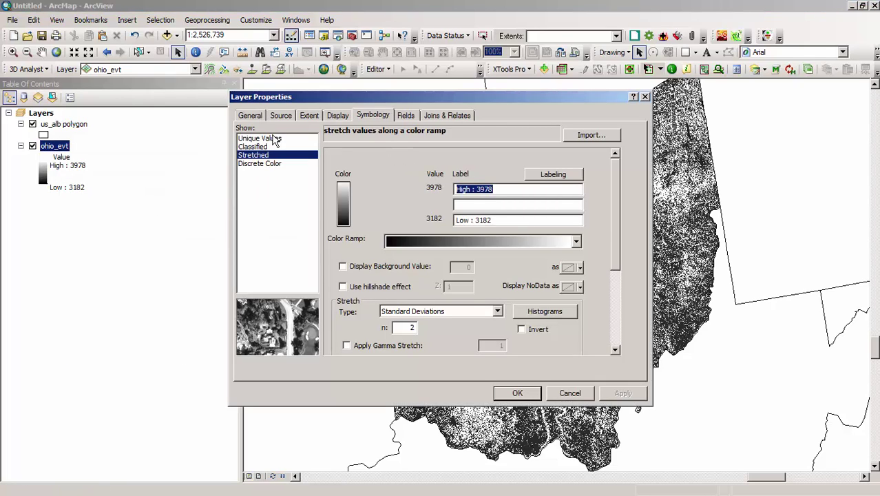
Step: Switch ohio_evt to Unique Values symbology using the SAF_SRM field
left_click(275, 140)
left_click(447, 174)
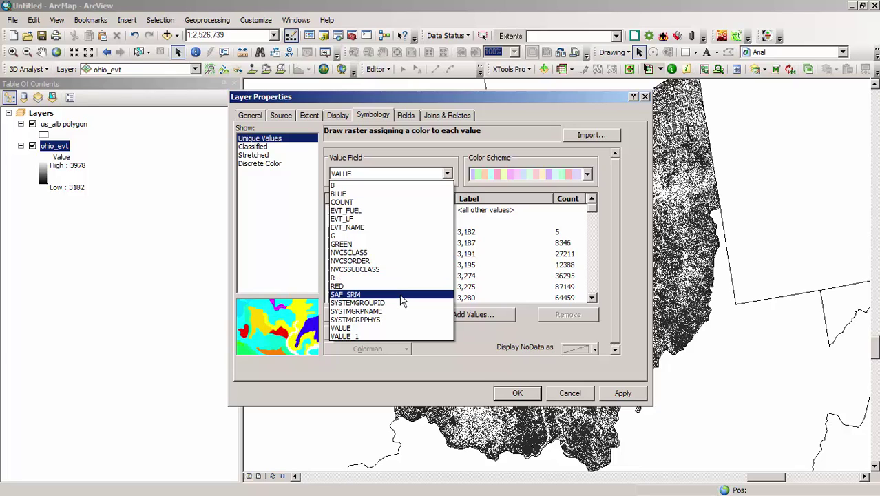
left_click(372, 295)
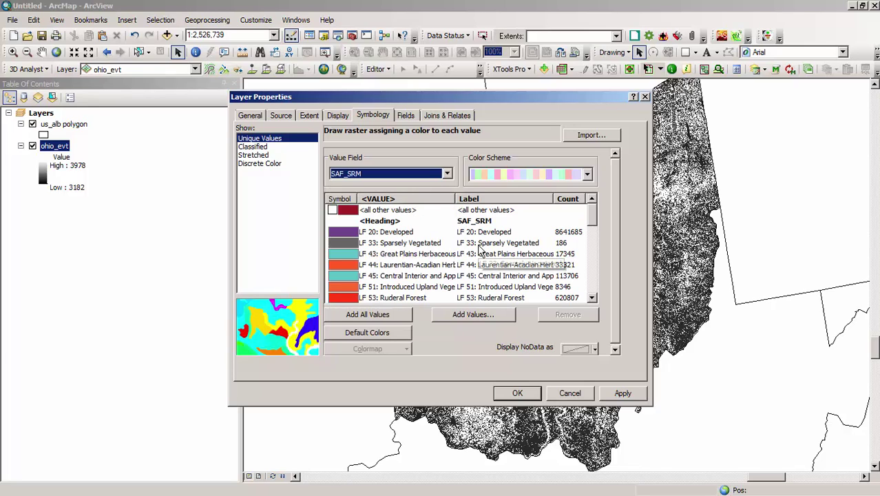
left_click(592, 219)
left_click_drag(592, 219, 594, 237)
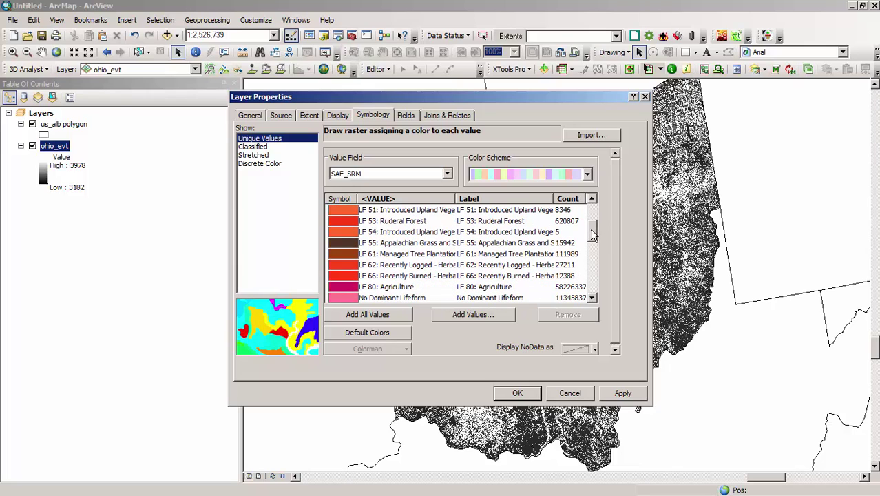
Step: Colour LF 80: Agriculture light peach and No Dominant Lifeform grey, then apply
left_click(336, 287)
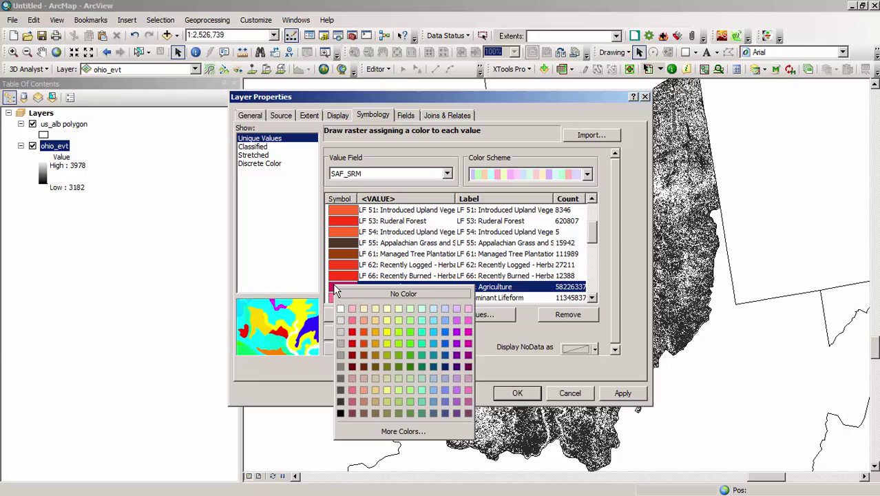
left_click(365, 309)
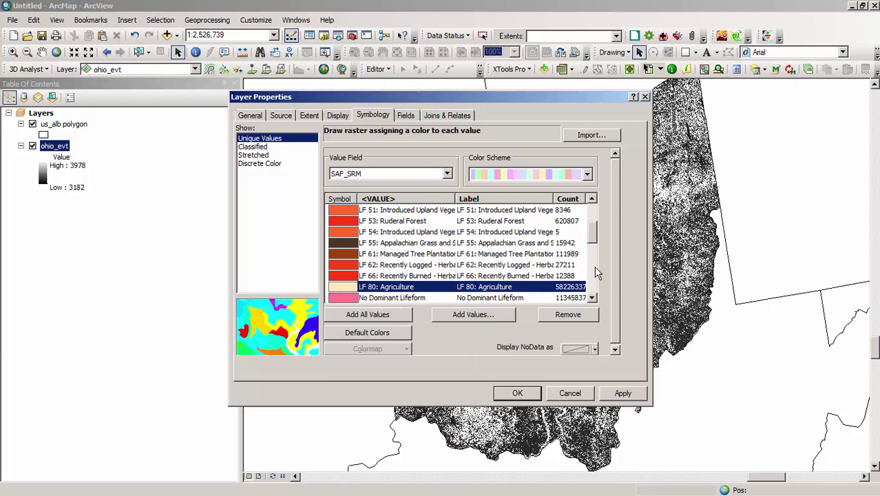
left_click(592, 297)
left_click(592, 297)
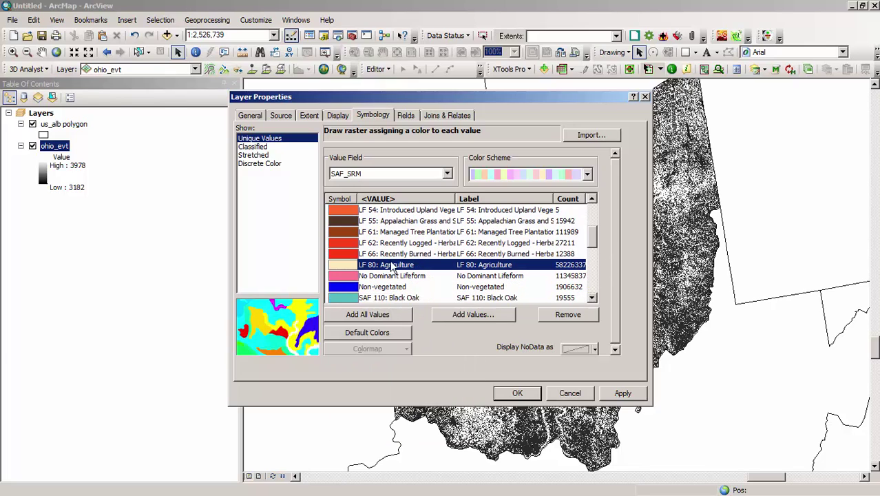
left_click(347, 278)
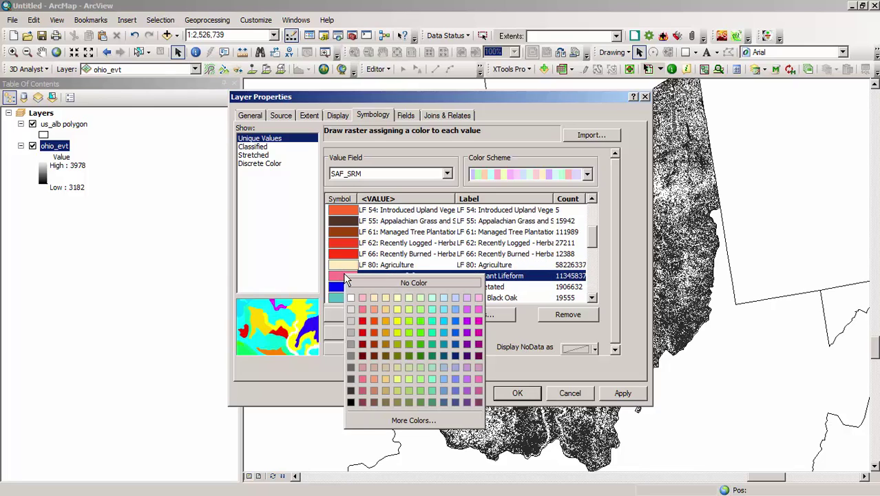
left_click(351, 368)
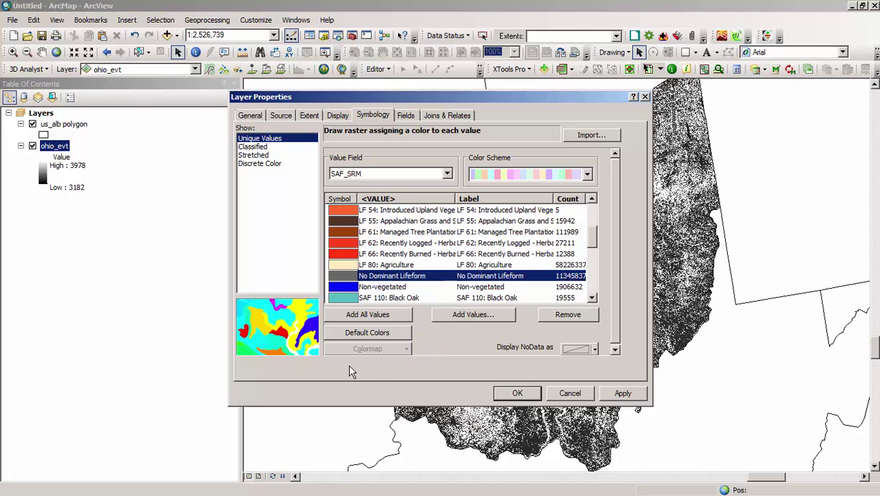
left_click(625, 395)
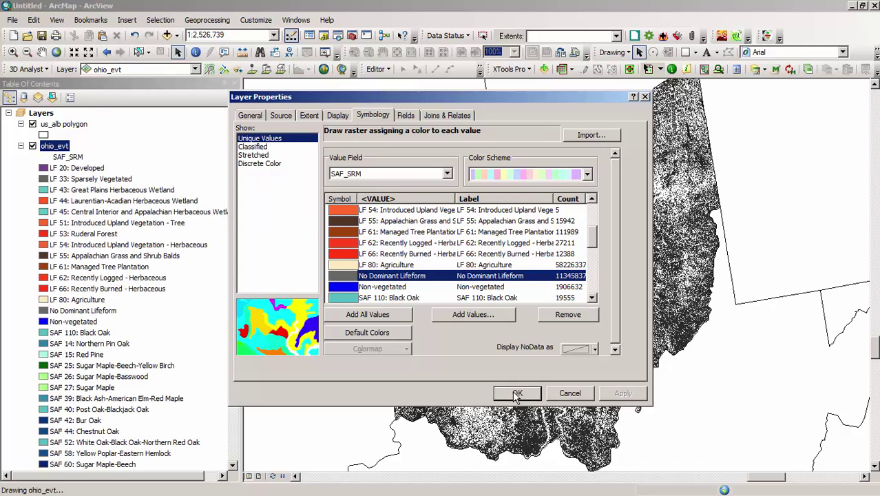
Step: Accept the symbology, refresh, zoom into southeastern Ohio, and hide the us_alb polygon layer
left_click(516, 395)
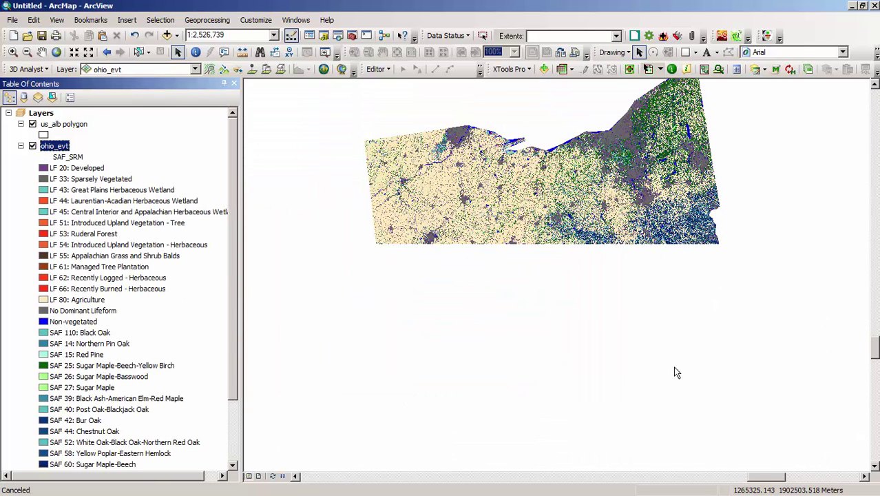
left_click(276, 475)
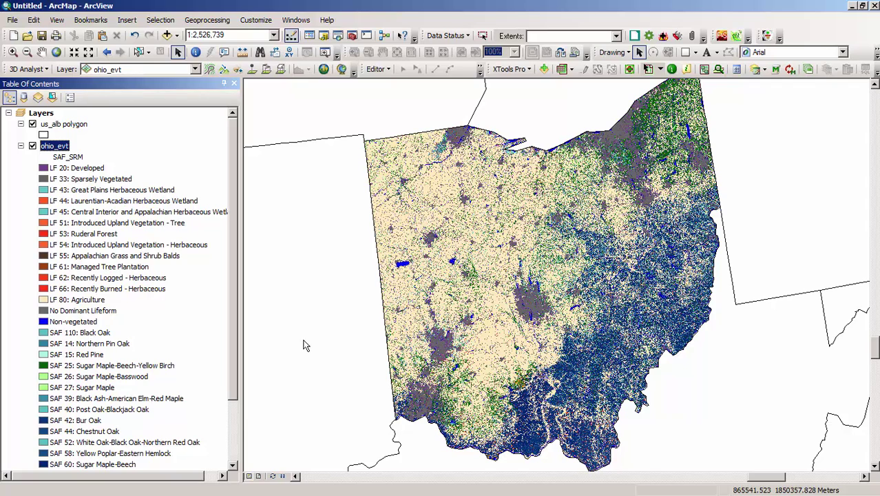
left_click(13, 53)
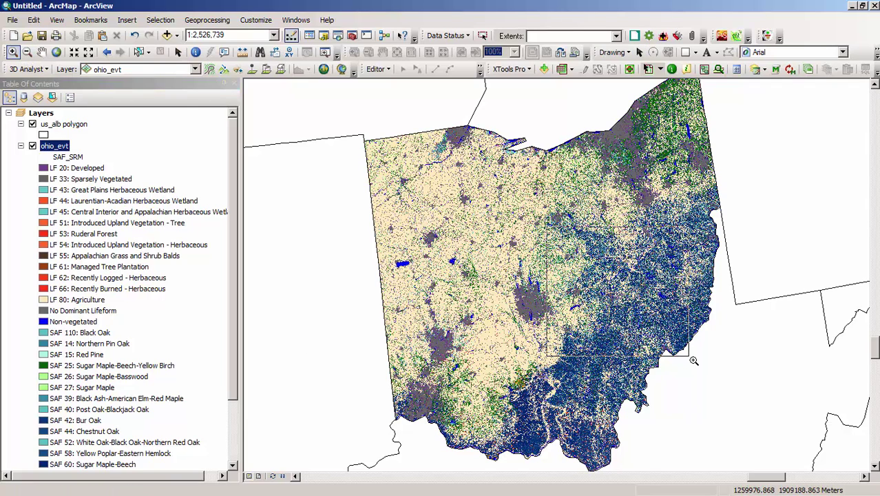
left_click_drag(638, 224, 748, 409)
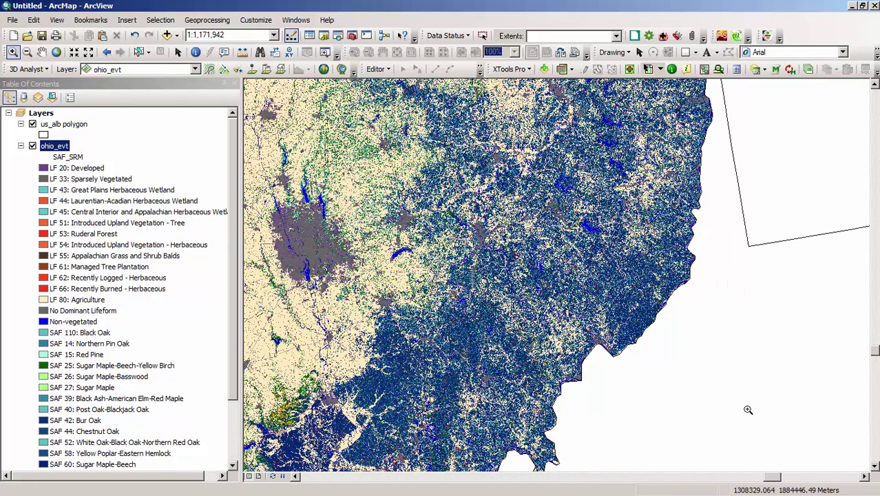
left_click(32, 124)
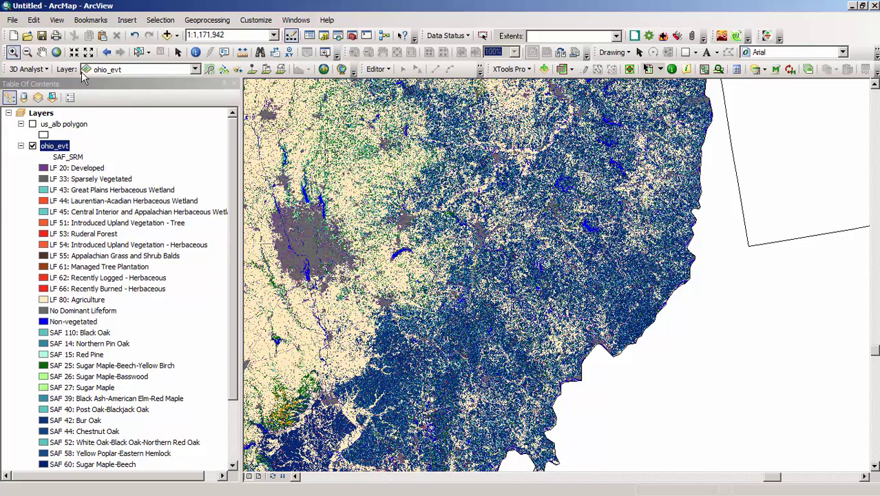
left_click(196, 53)
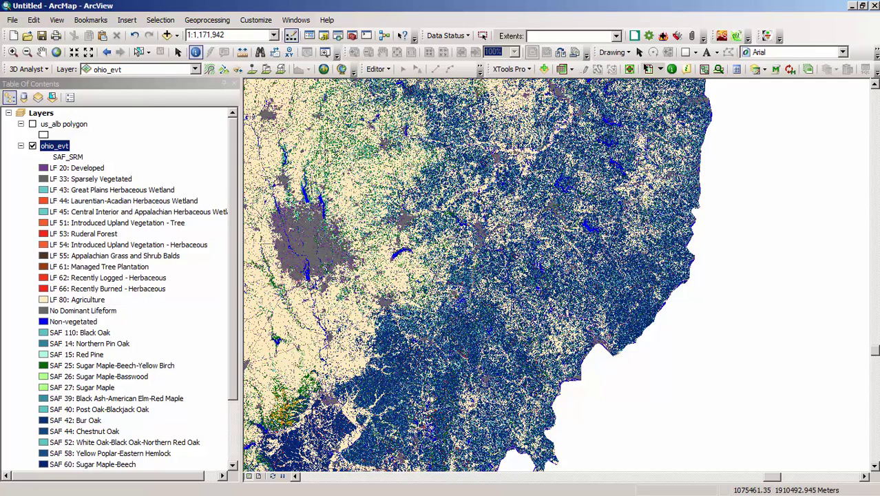
left_click(379, 391)
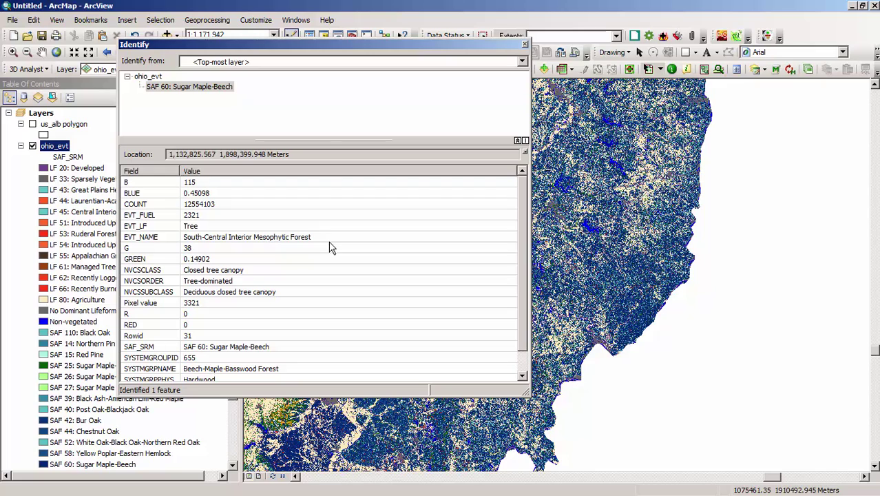
left_click(658, 200)
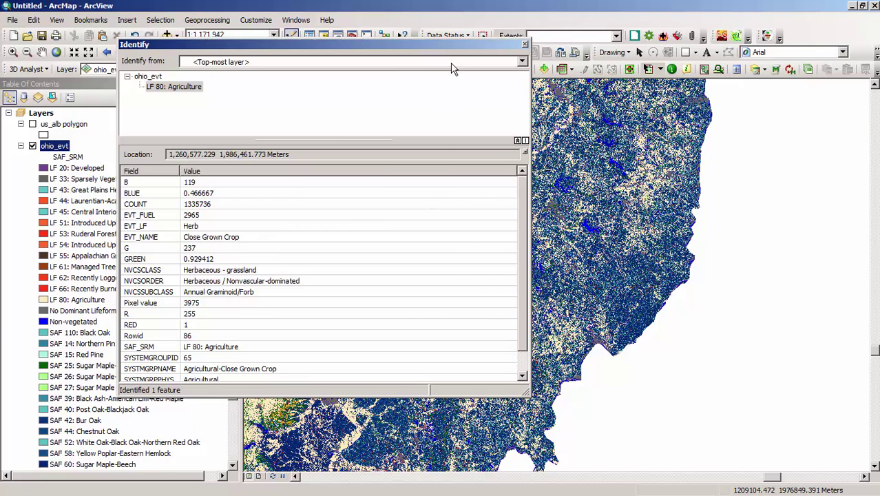
left_click_drag(455, 49, 680, 95)
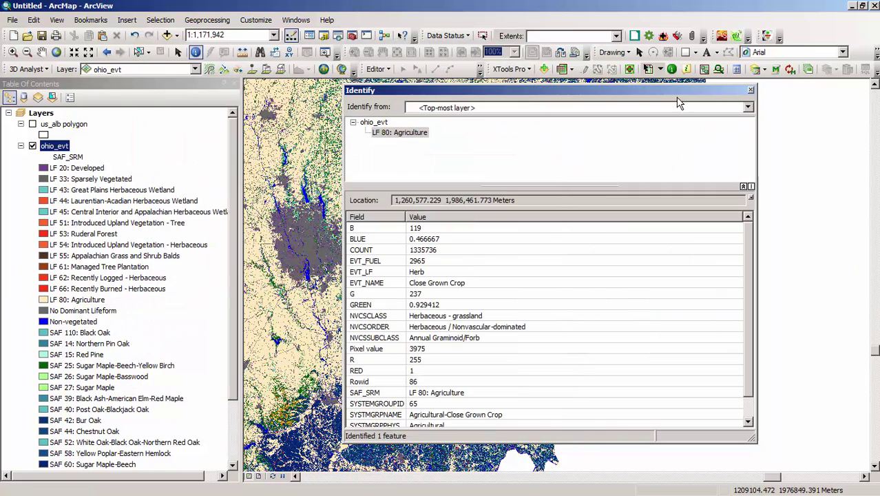
left_click(301, 425)
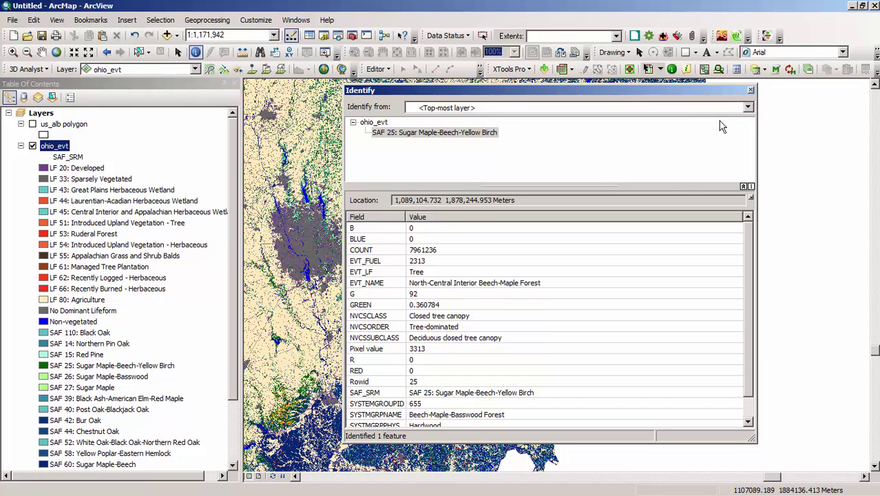
left_click(750, 90)
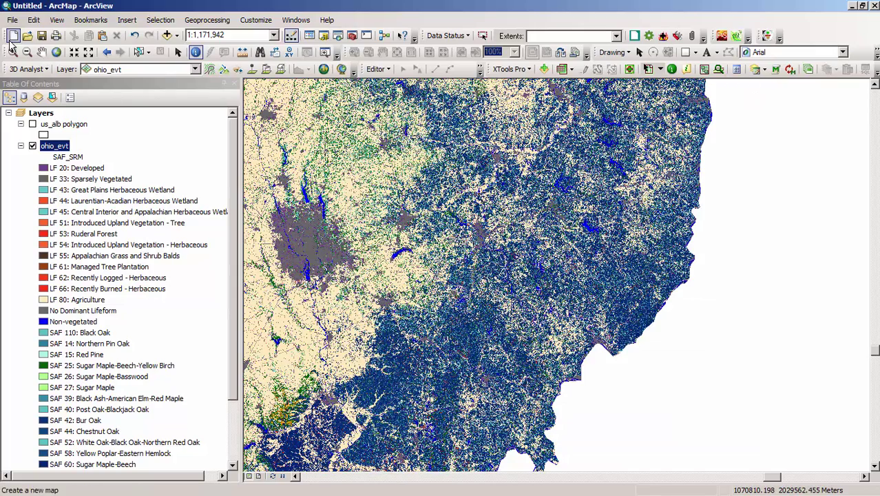
Step: Zoom in twice on individual class patches, then zoom back to the full ohio_evt layer
left_click(13, 52)
left_click_drag(289, 383, 326, 434)
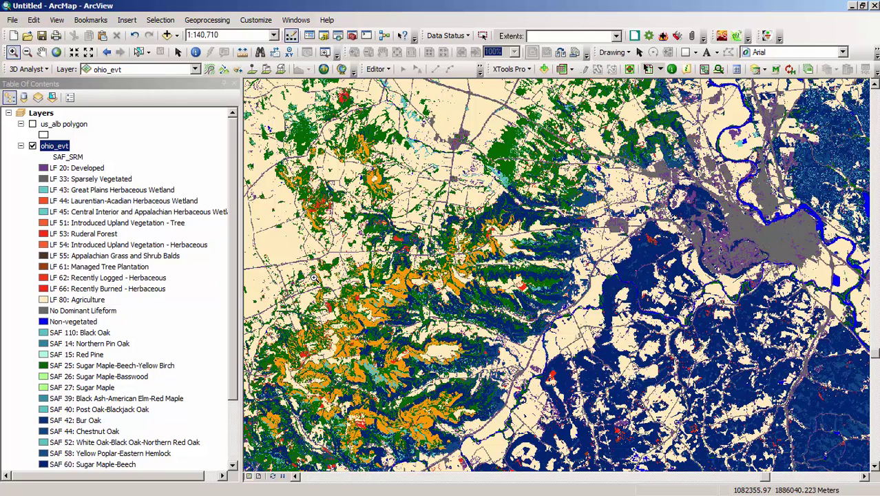
left_click_drag(334, 284, 497, 431)
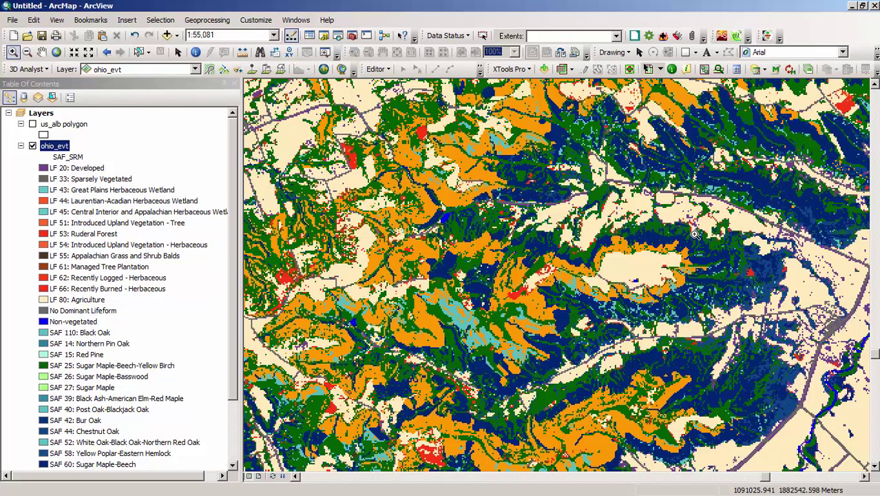
right_click(64, 149)
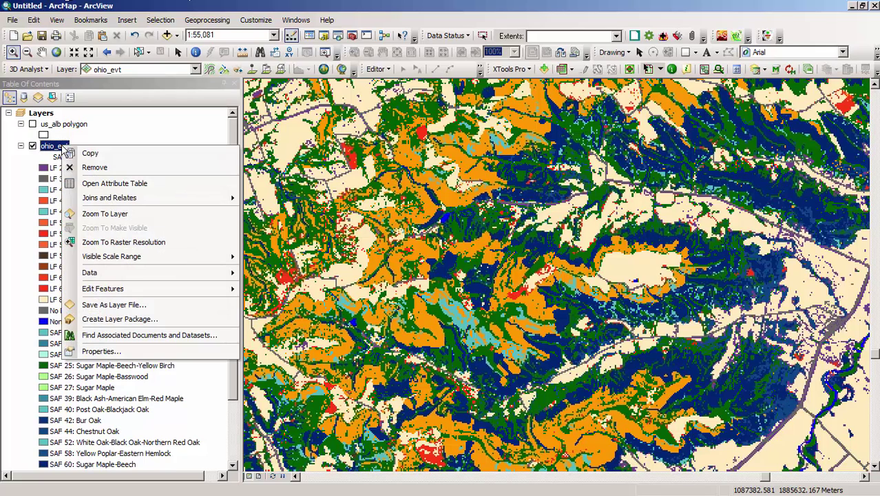
left_click(111, 214)
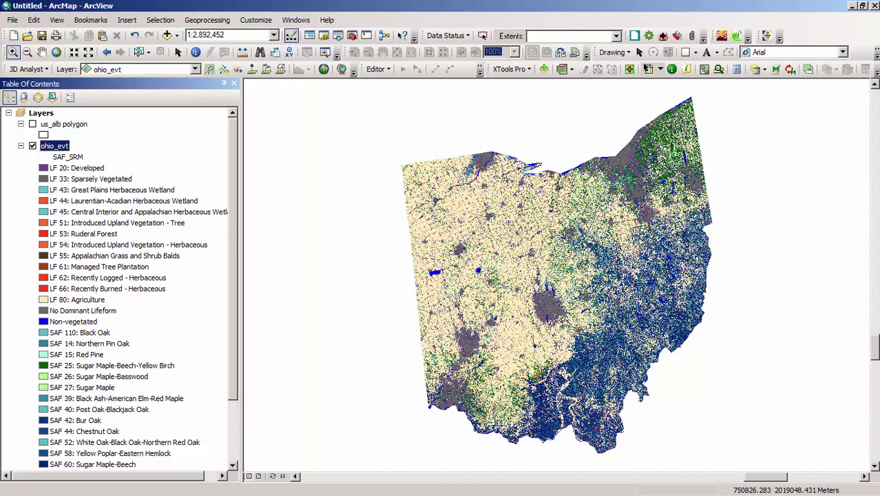
Step: Return to the Google Scholar results for "LANDFIRE" "Existing Vegetation Type" since 2014, page 2
key("alt+Tab")
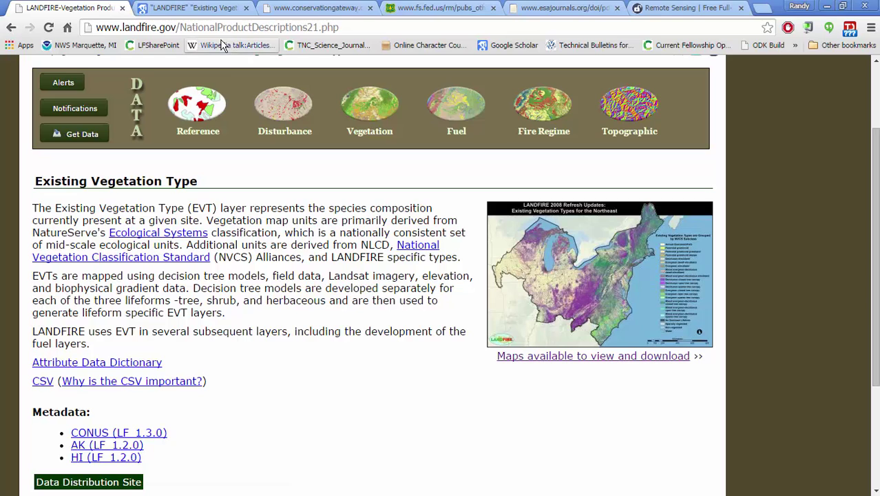
left_click(215, 7)
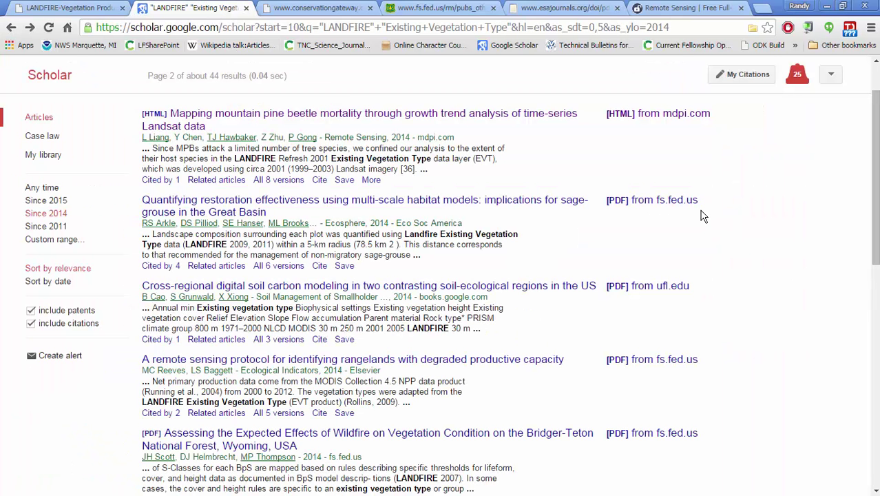
left_click_drag(872, 211, 874, 184)
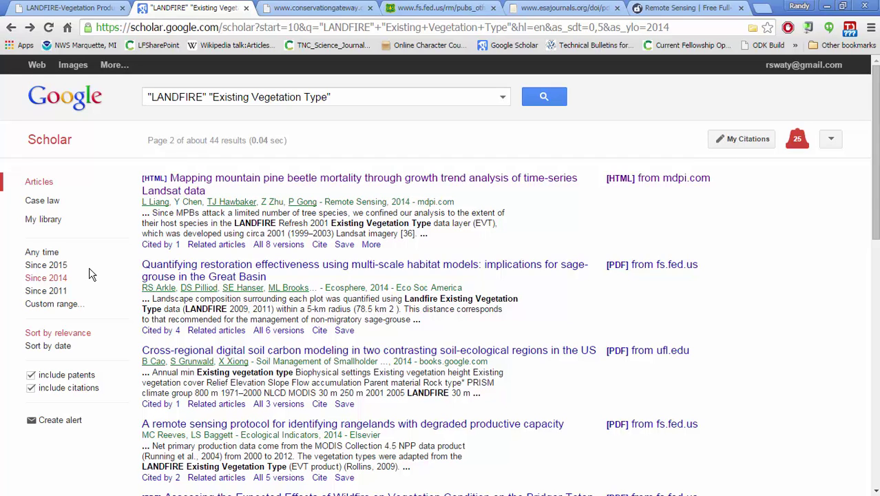
Step: View Rollins' 2009 LANDFIRE national assessment PDF from conservationgateway.org
left_click(316, 8)
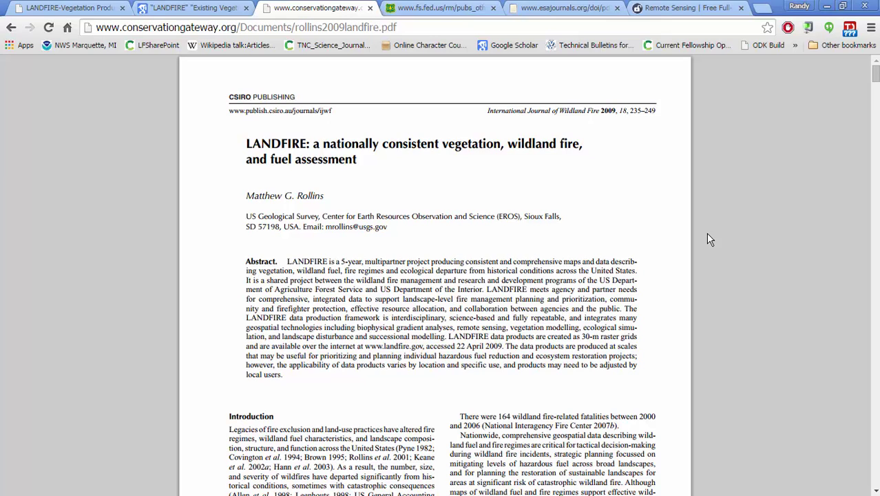
Step: View the 2014 fisher distribution PDF on dispersal and patch size from fs.fed.us
left_click(449, 8)
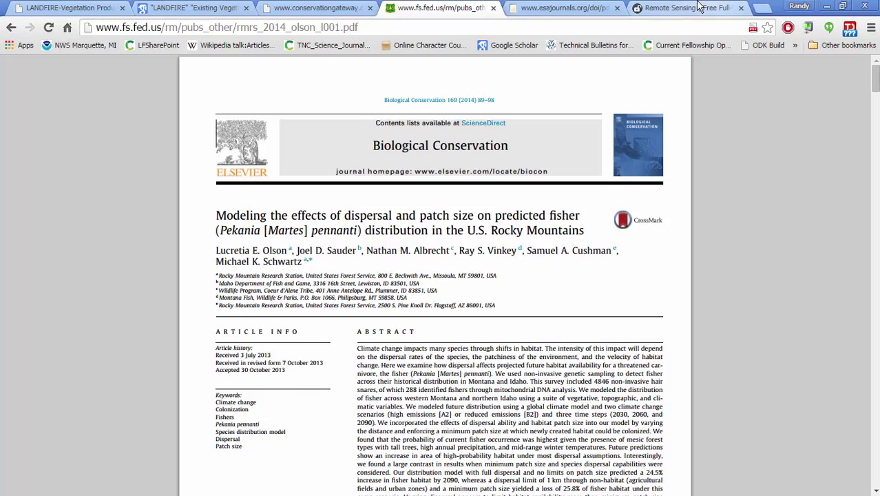
Step: View the Ecosphere burn severity PDF from esajournals.org
left_click(597, 14)
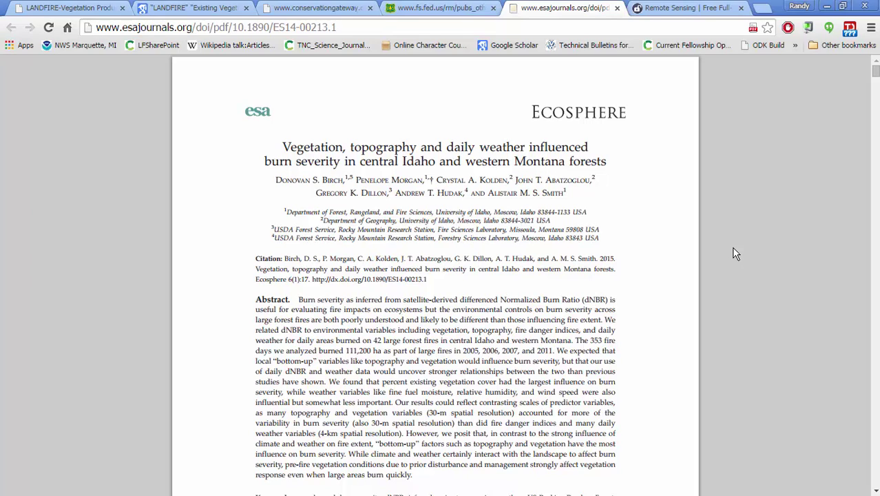
Step: View the 2014 Remote Sensing article on Landsat mapping of mountain pine beetle mortality
left_click(694, 9)
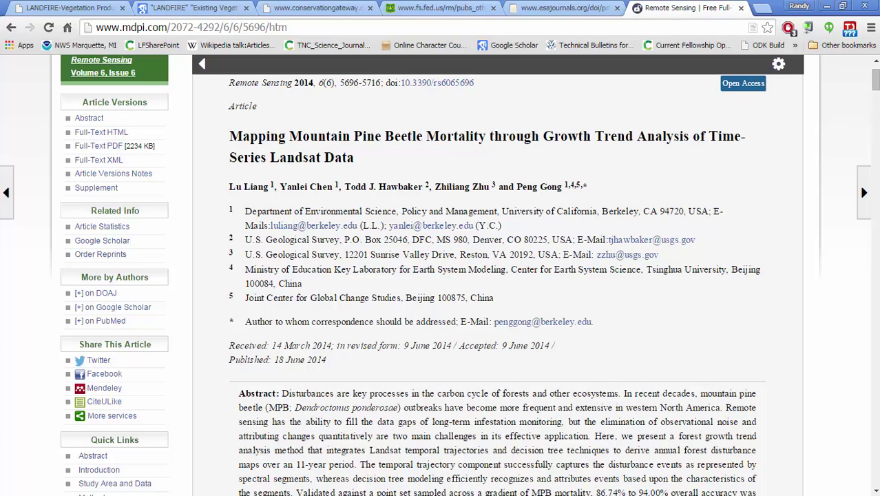
Step: Return to the top of the LANDFIRE Existing Vegetation Type page showing the Northeast EVT map
left_click(82, 9)
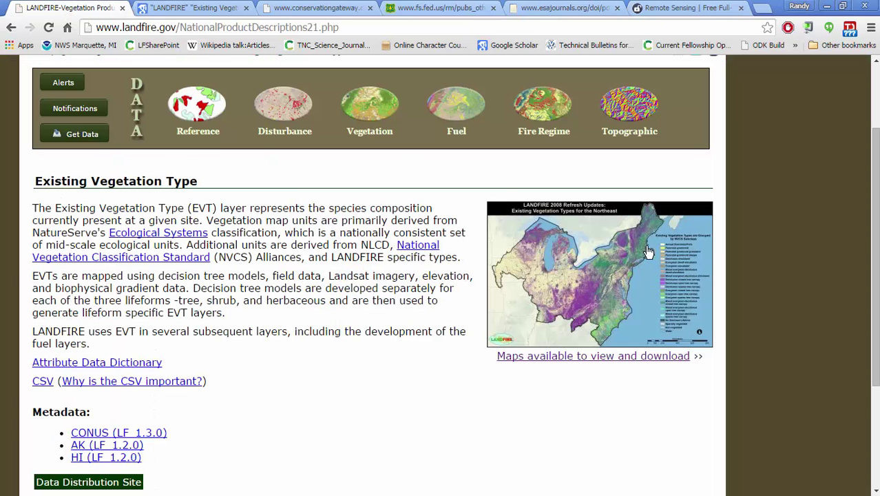
scroll(768, 280, "up", 3)
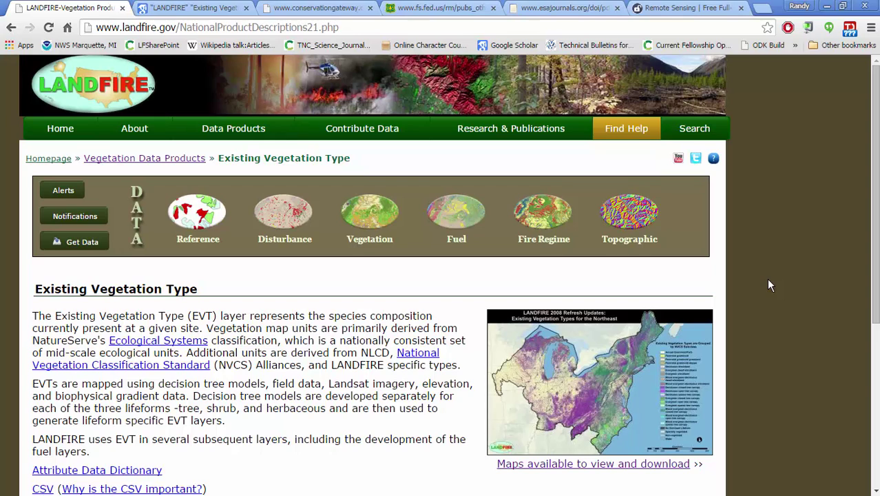